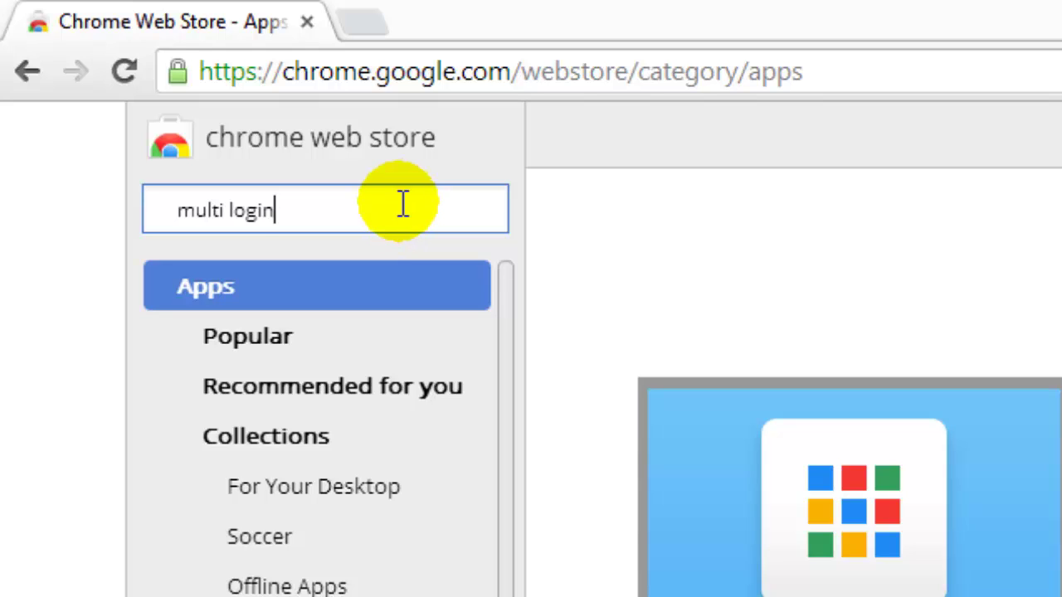
Select the 'multi login' query in the Chrome Web Store search box
triple_click(337, 215)
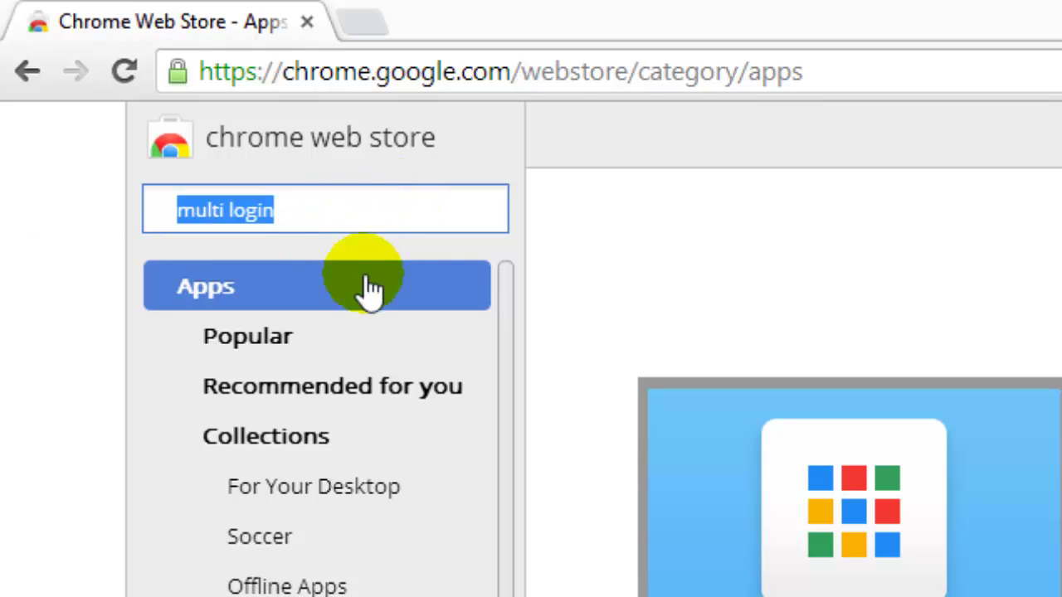
triple_click(299, 212)
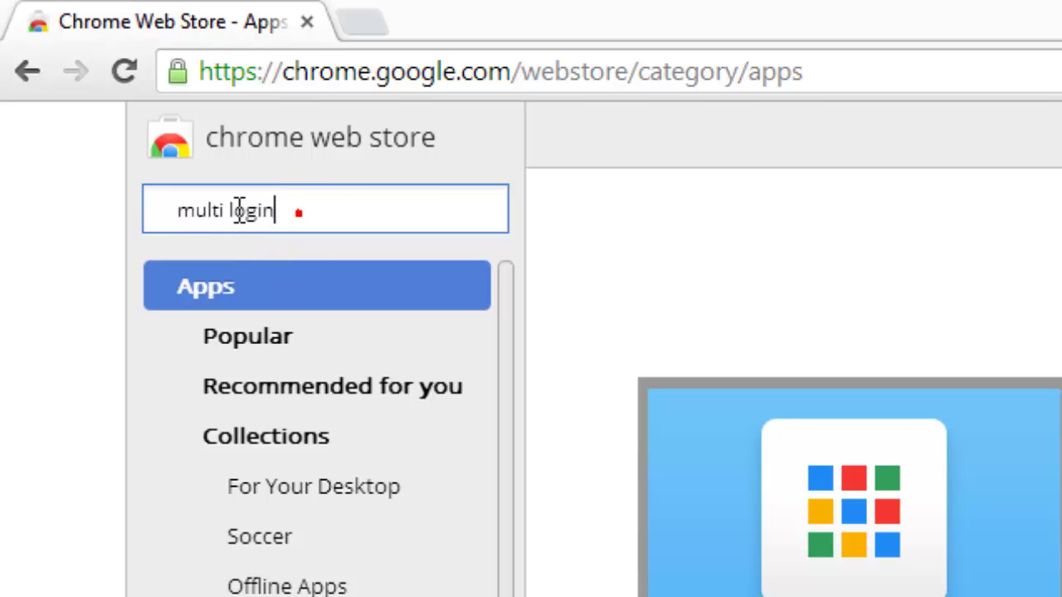
Run the 'multi login' search and add the MultiLogin extension to Chrome
key("Return")
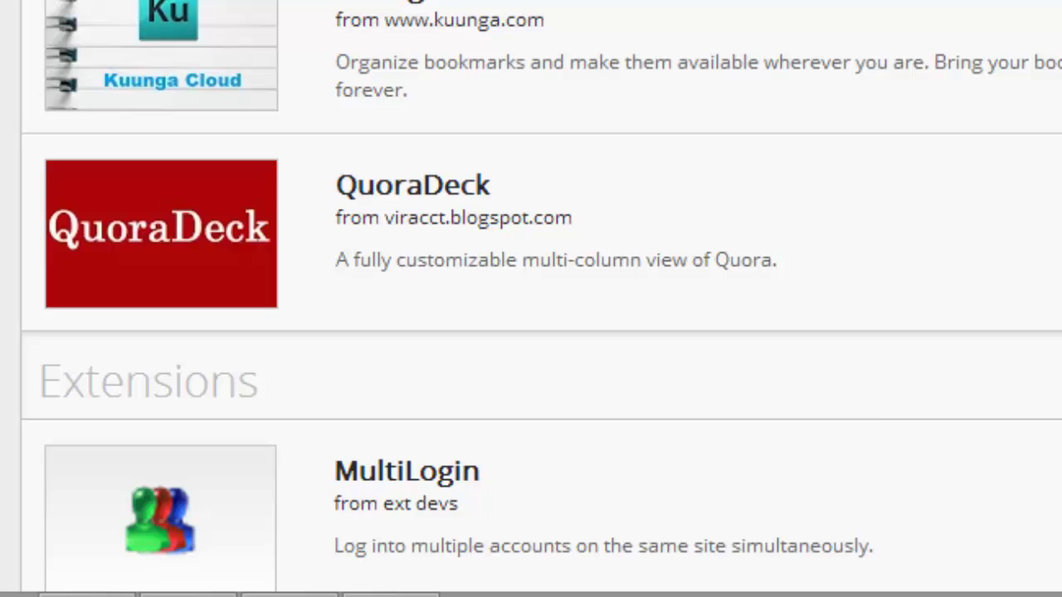
scroll(924, 344, "down", 3)
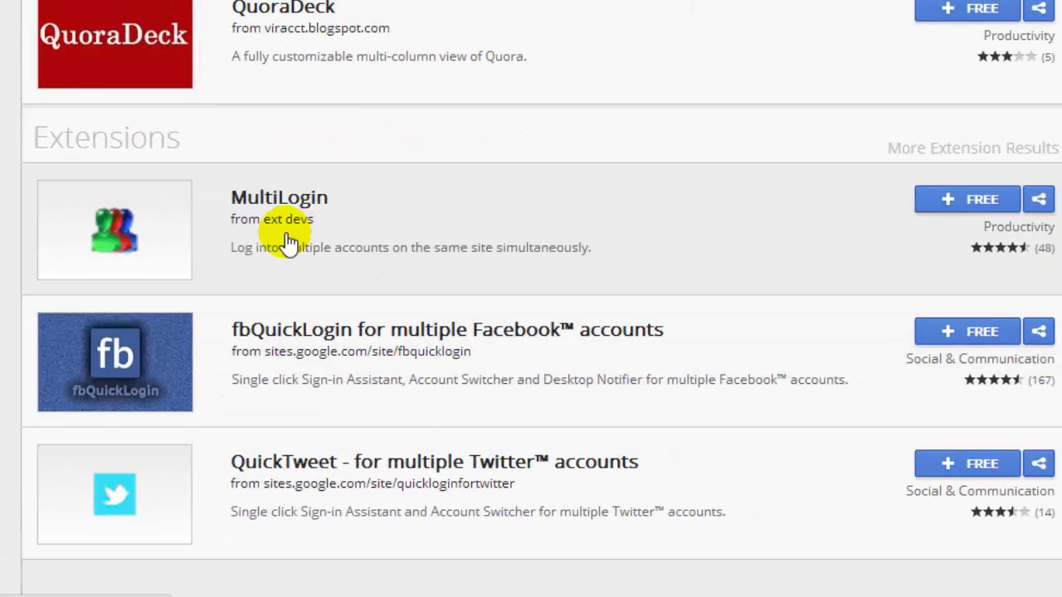
left_click(973, 200)
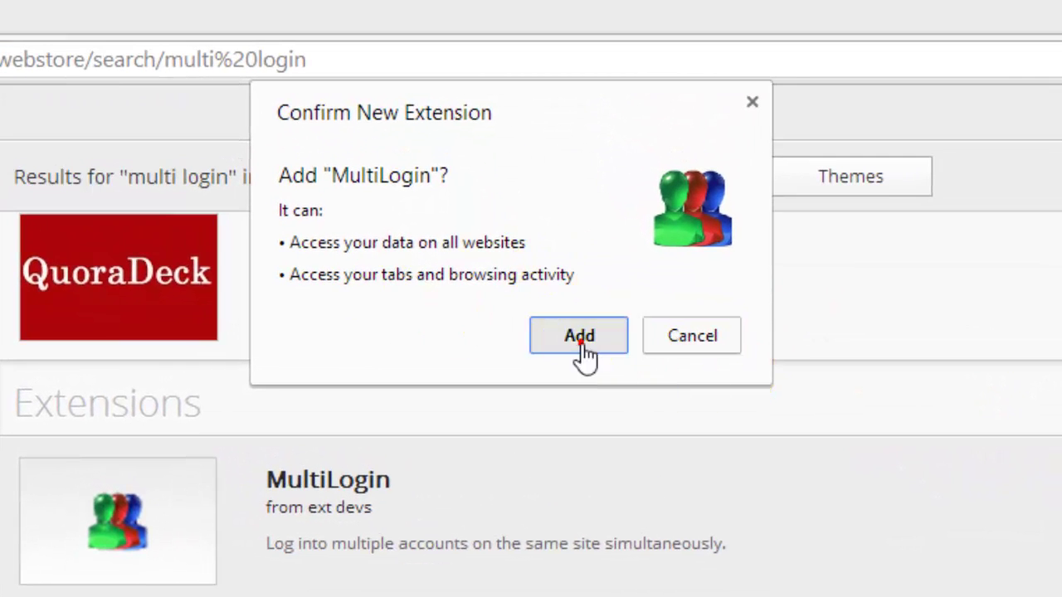
left_click(580, 340)
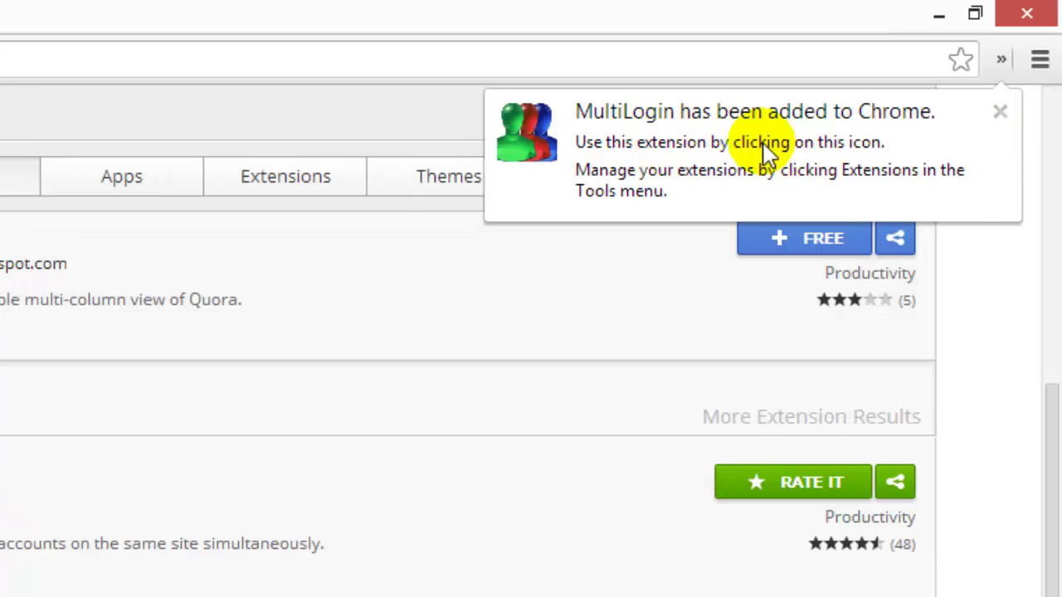
Dismiss the extension-added notice and start a new MultiLogin session tab
left_click(1001, 113)
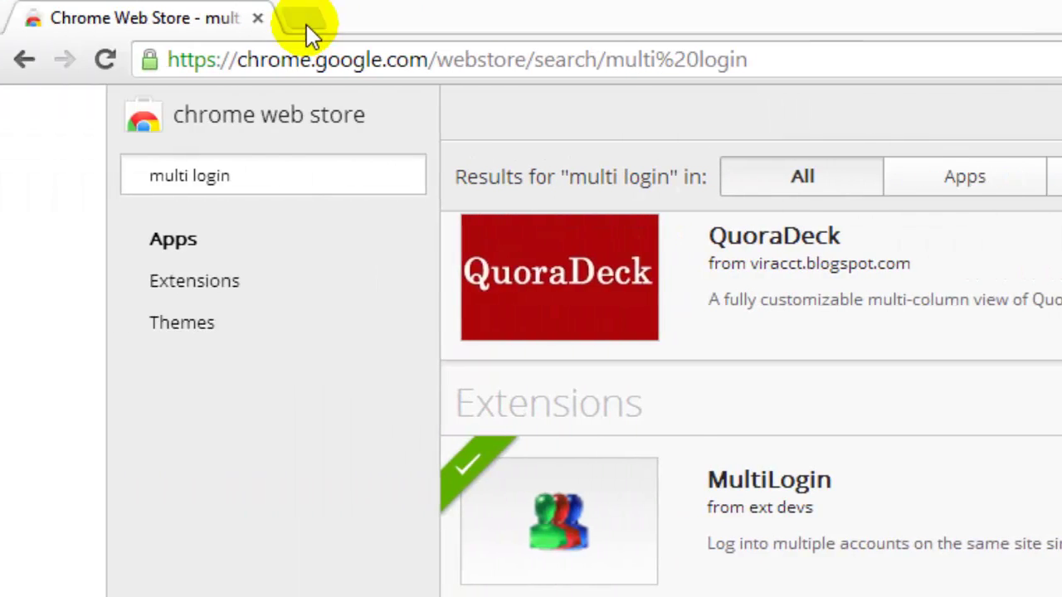
left_click(306, 24)
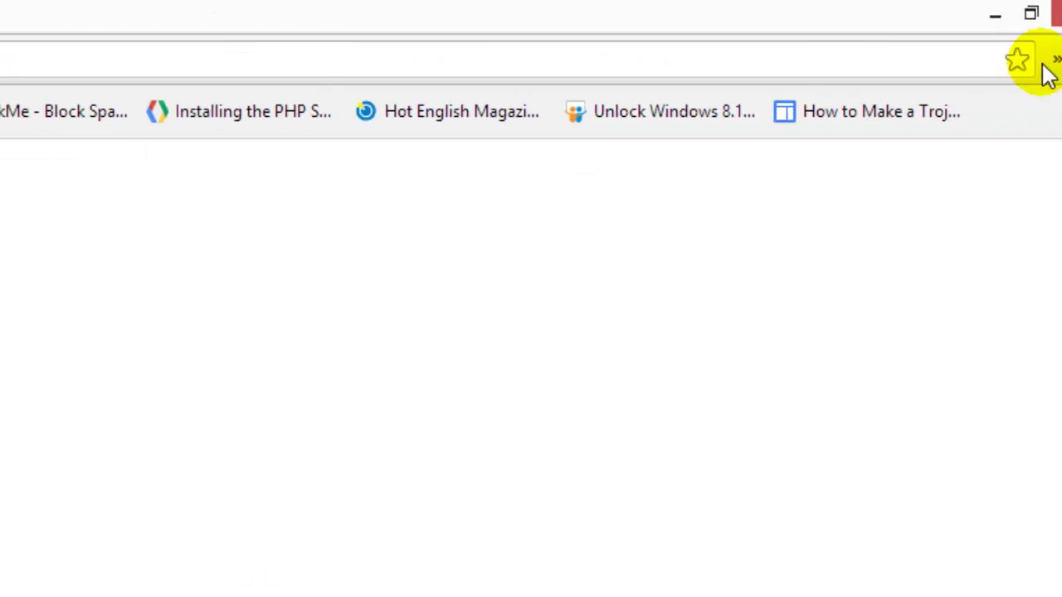
left_click(1001, 63)
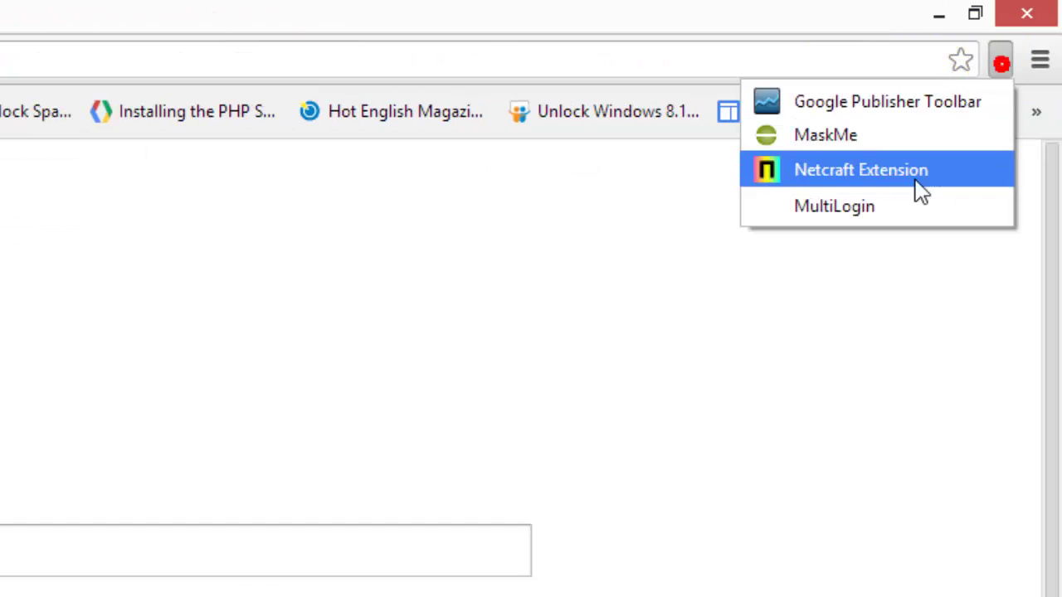
left_click(859, 208)
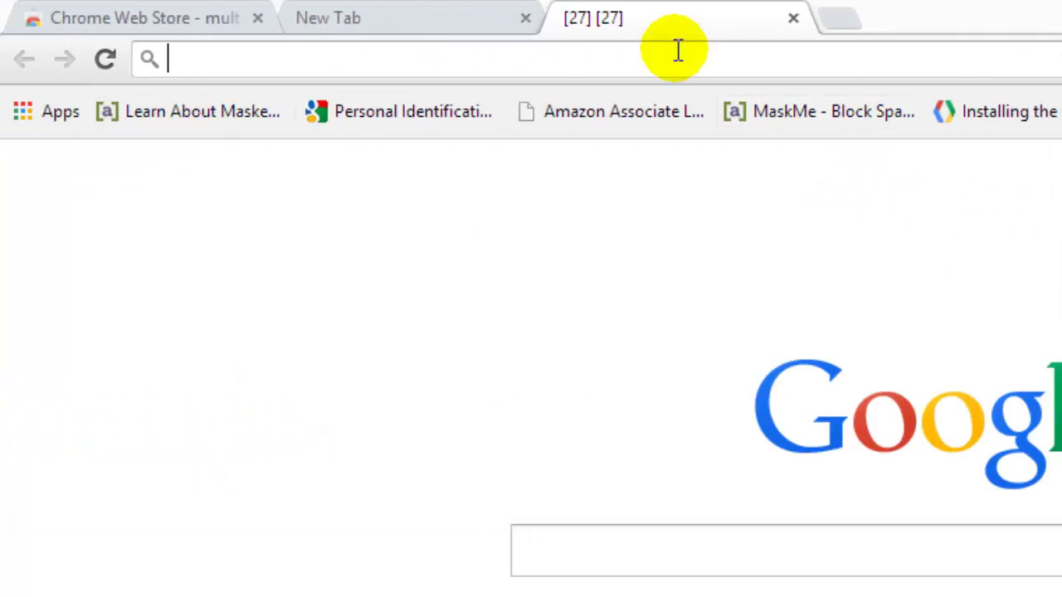
Load gmail.com in the session tab and close the Web Store and blank tabs
left_click(633, 58)
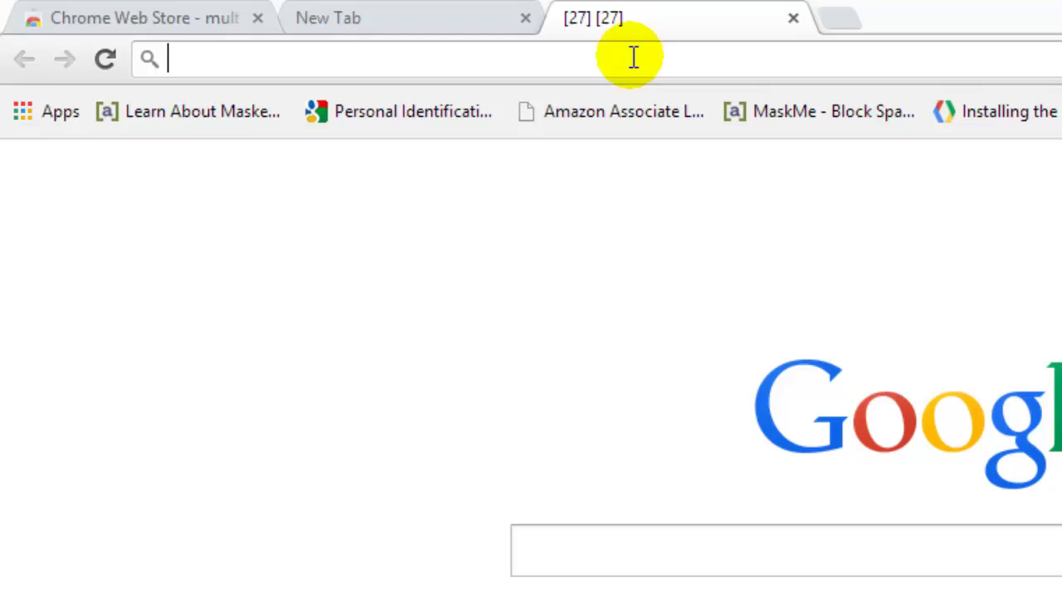
type("gmail.com")
key("Return")
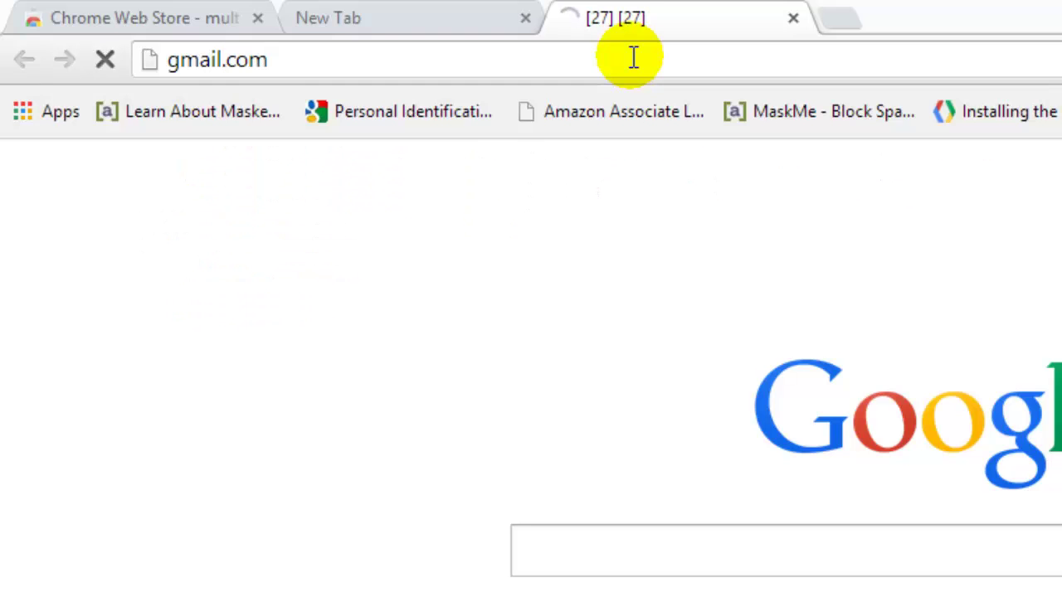
left_click(258, 18)
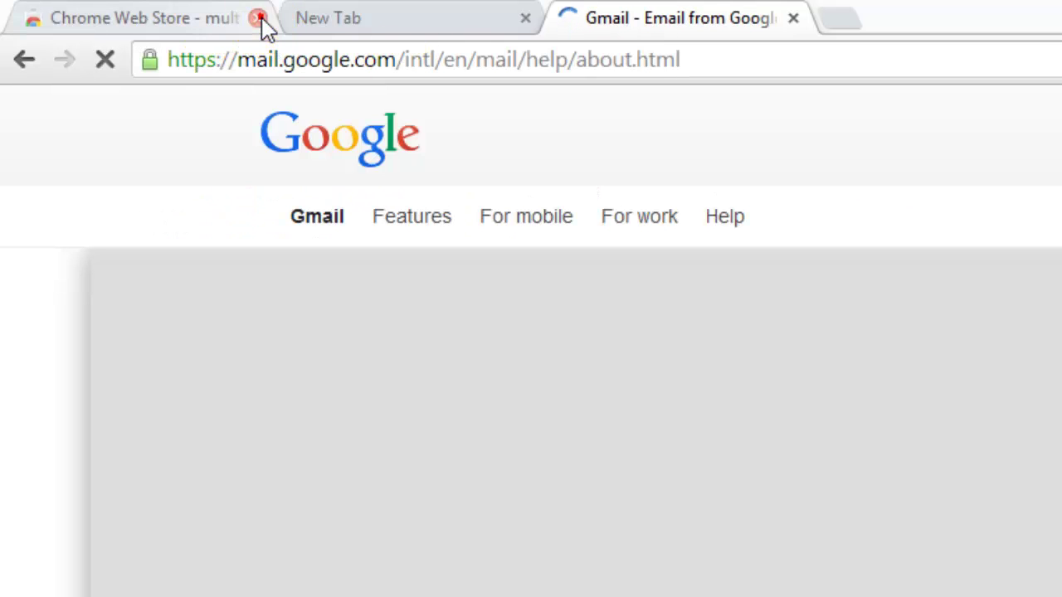
left_click(259, 18)
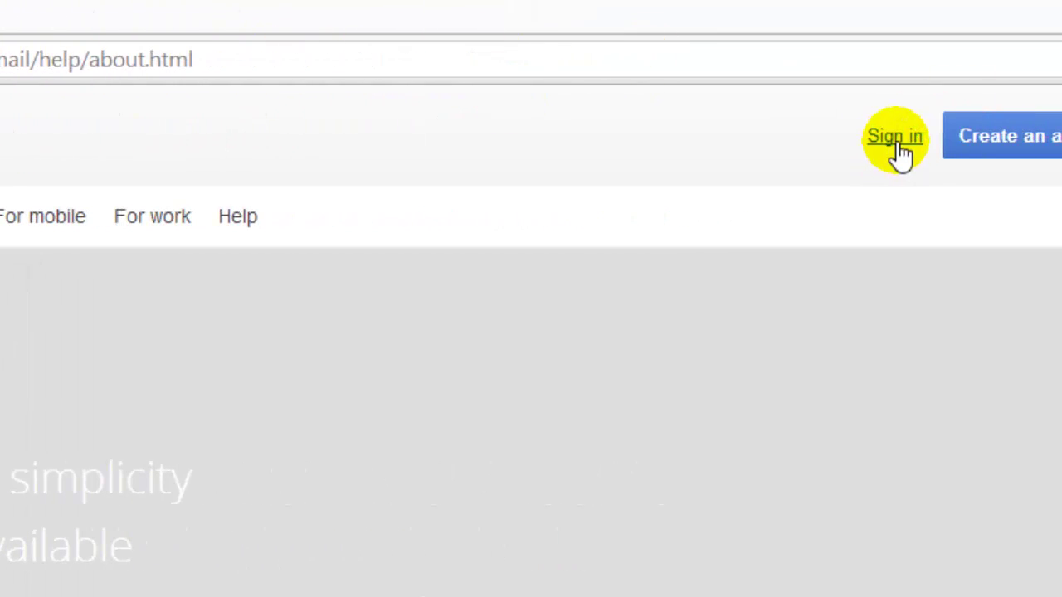
Sign in to Gmail with the first test account's e-mail address and password
left_click(895, 141)
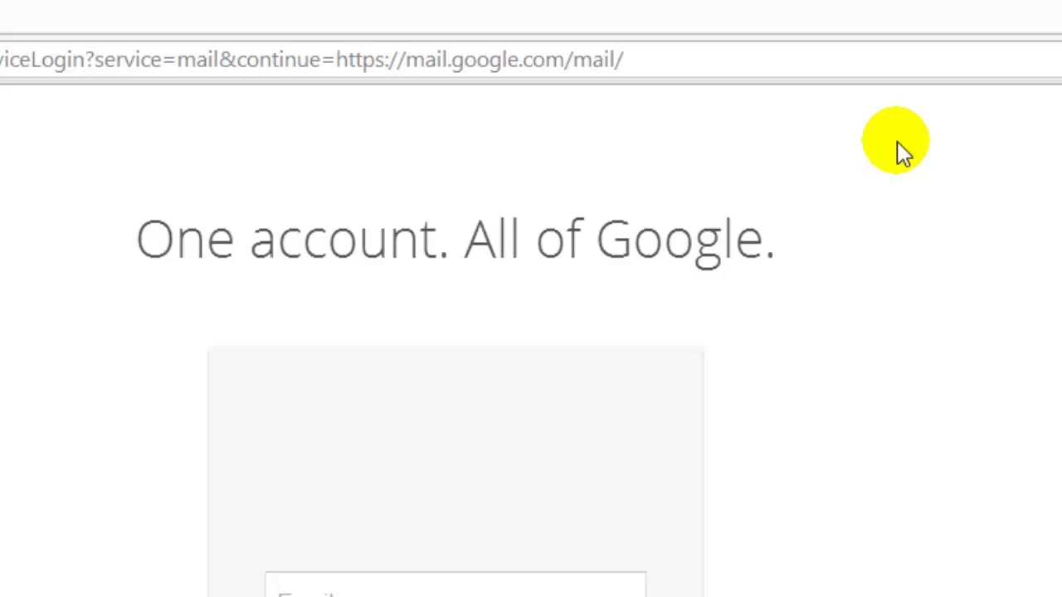
left_click(446, 472)
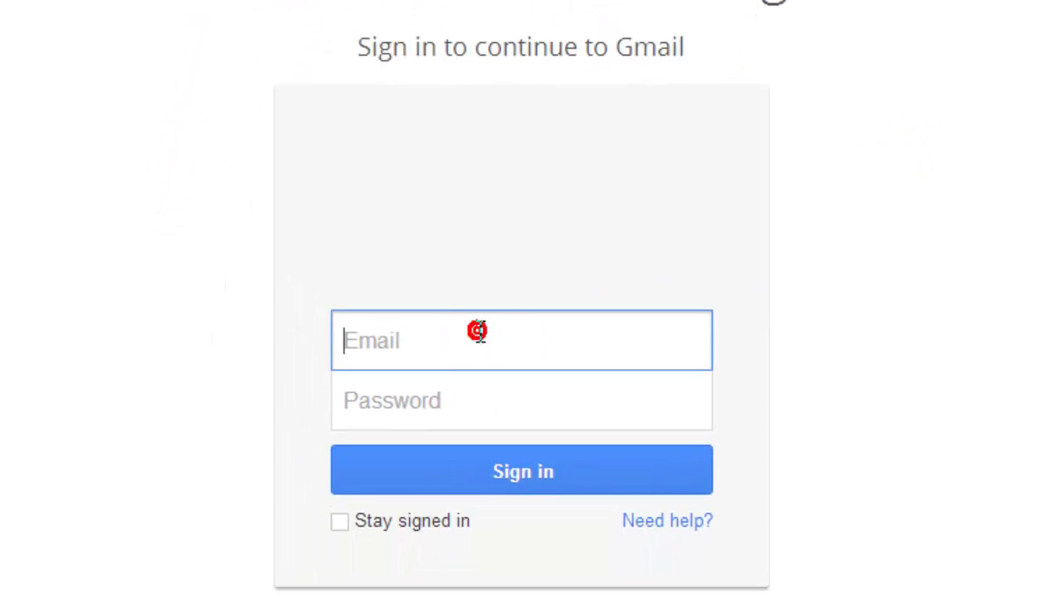
key("Tab")
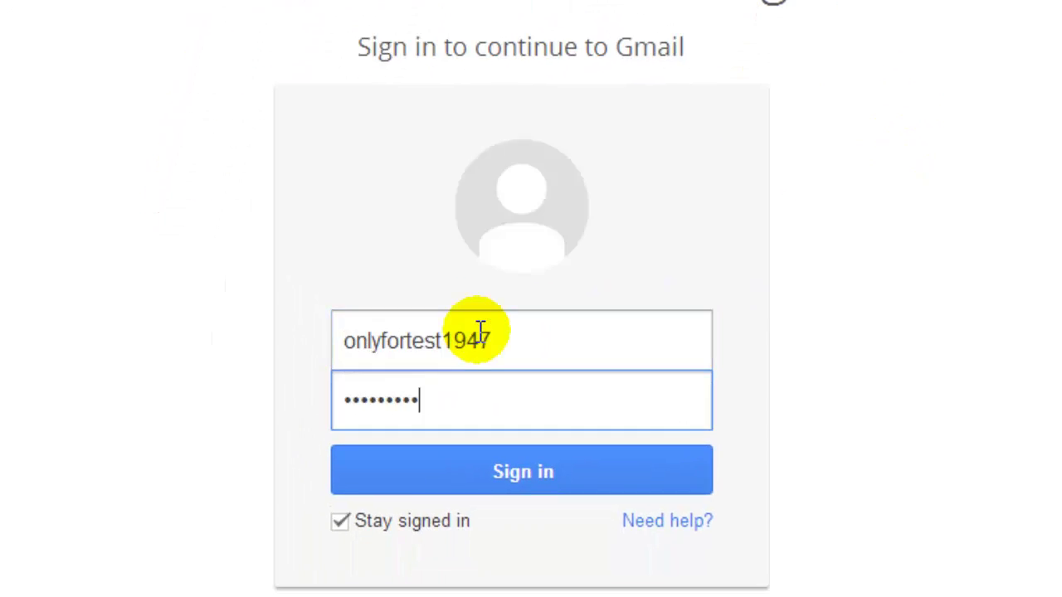
key("Return")
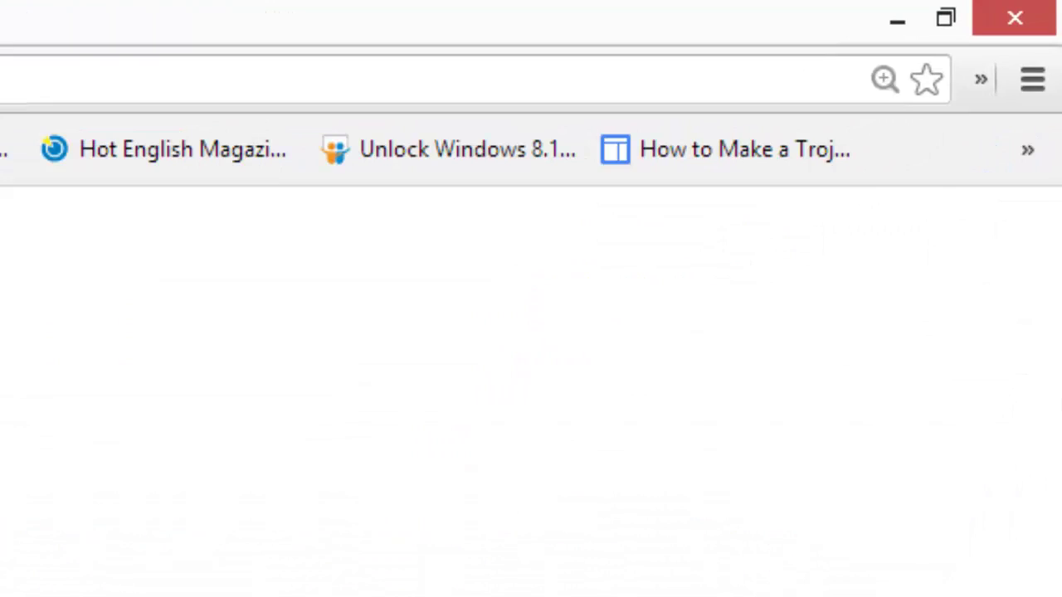
Start another MultiLogin session tab and load gmail.com in it
left_click(980, 80)
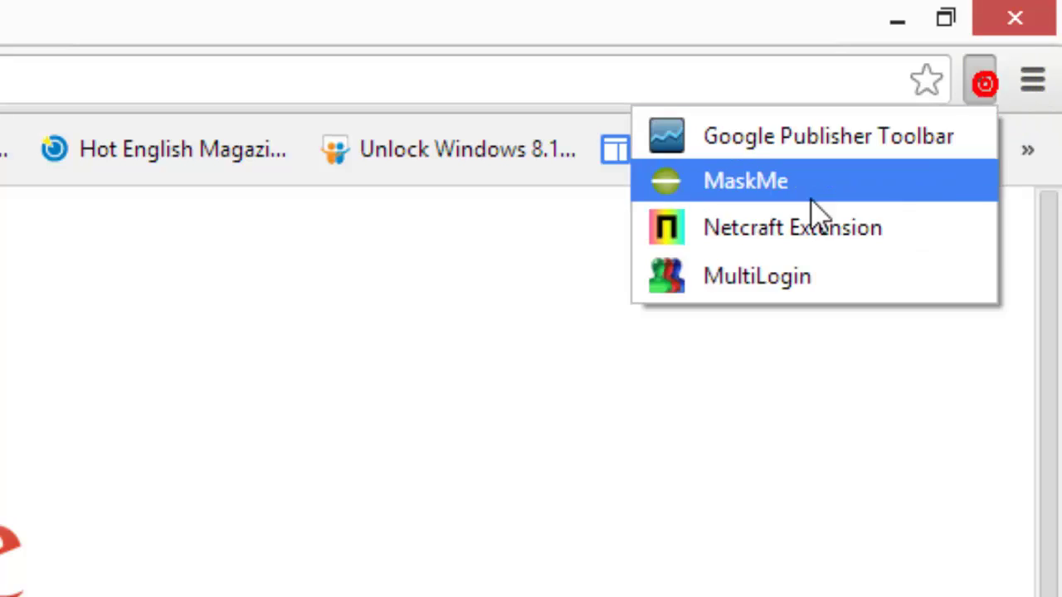
left_click(799, 274)
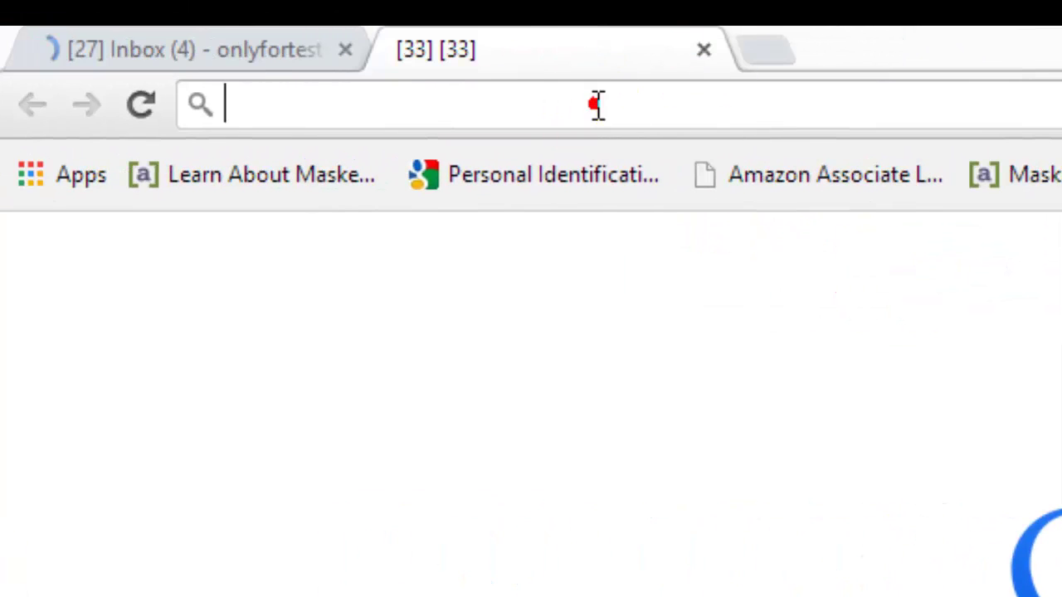
left_click(598, 103)
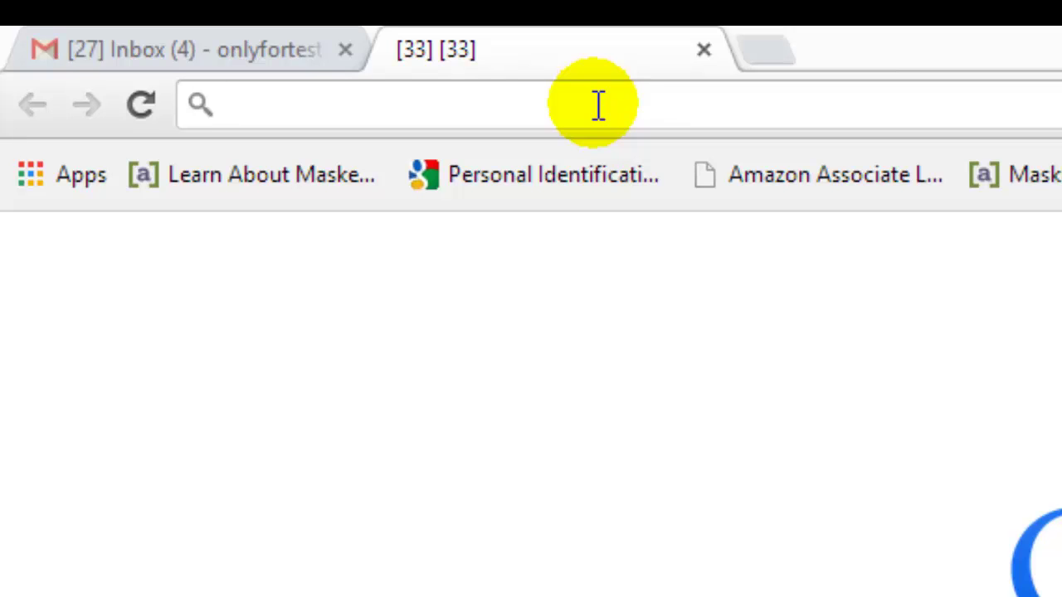
type("gmail.com")
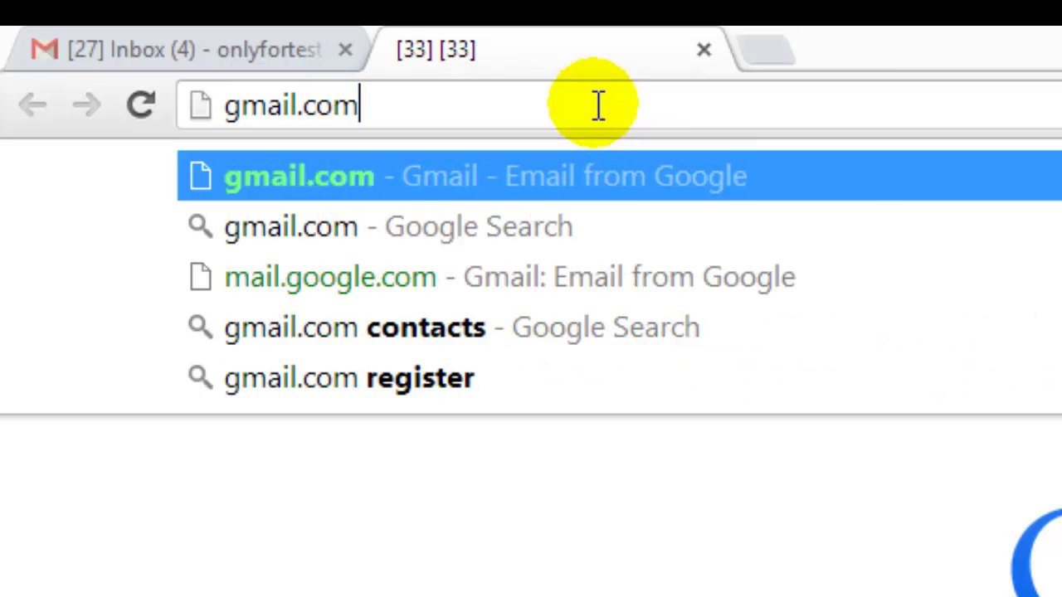
key("Return")
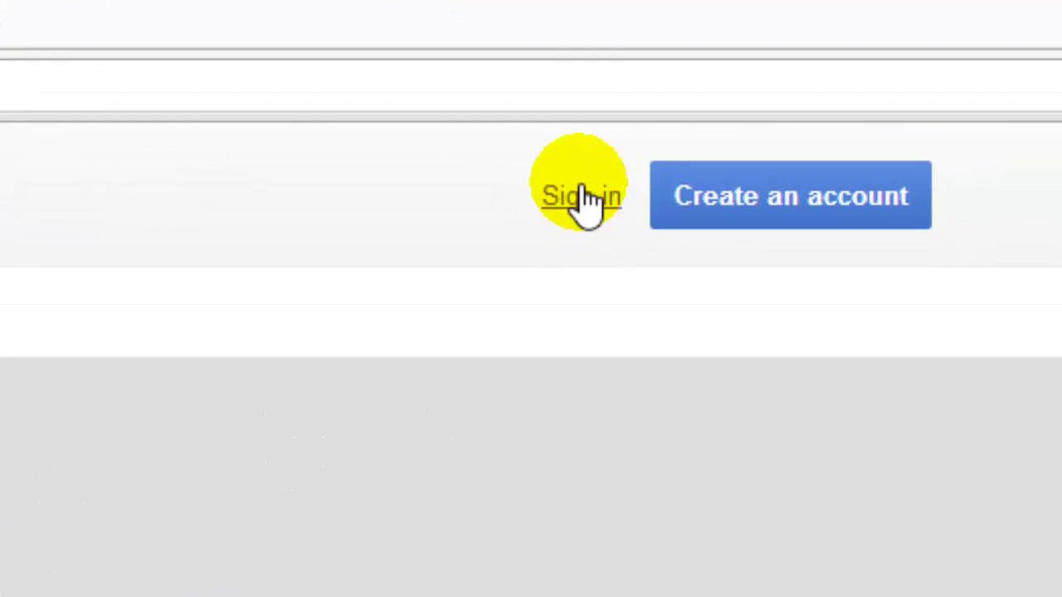
Sign in to Gmail in the new session tab with the second account's credentials
left_click(1060, 123)
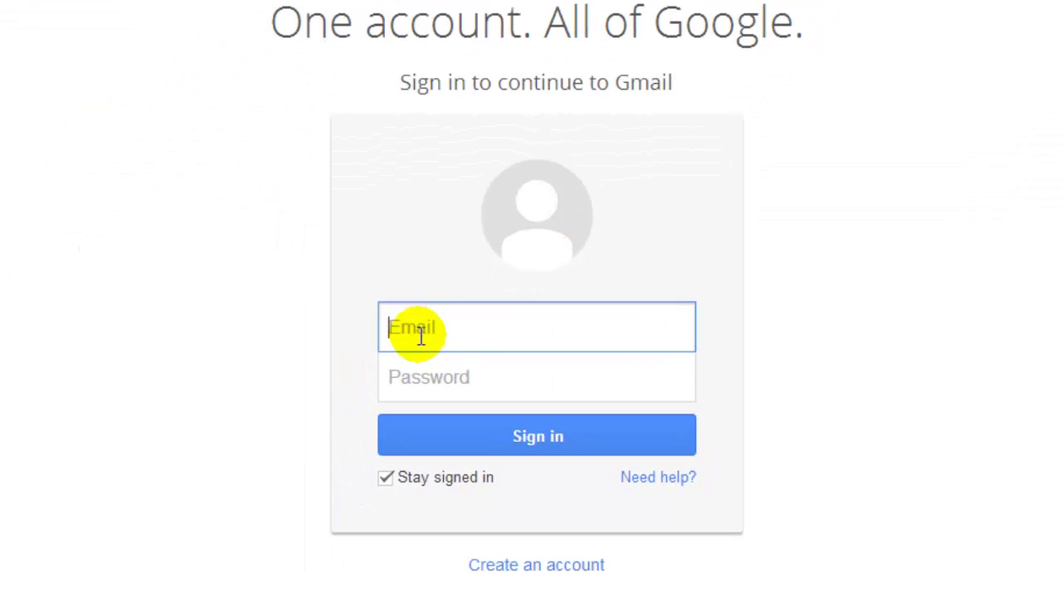
left_click(508, 332)
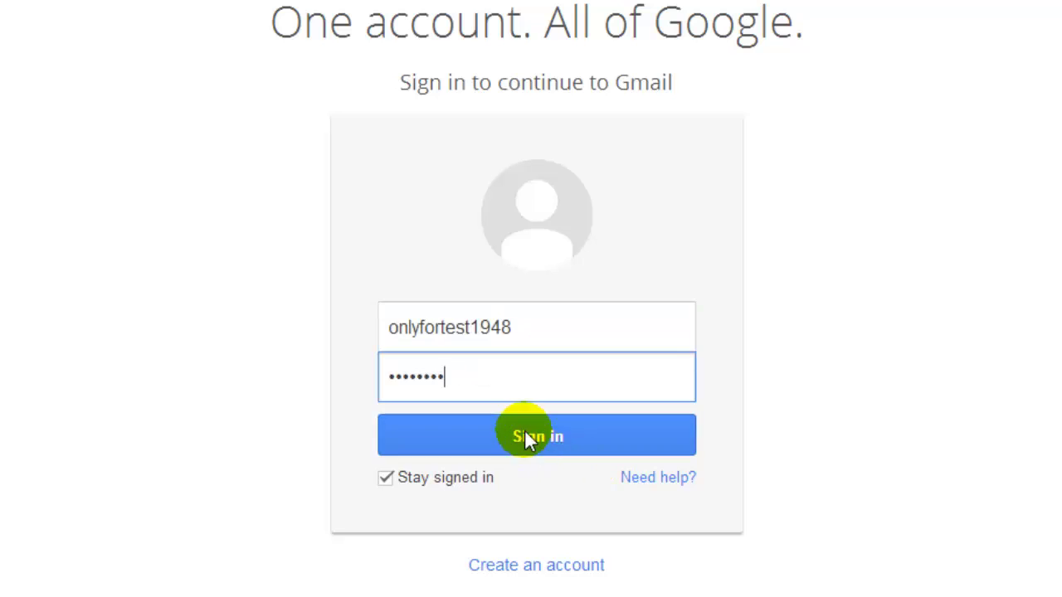
left_click(524, 432)
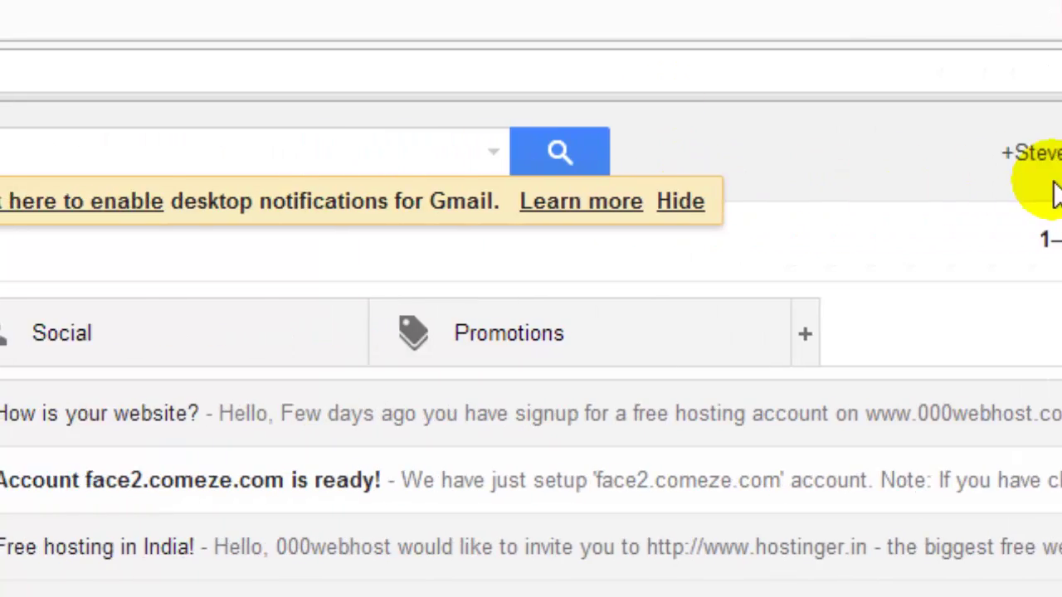
Open a new tab and load the mail.yahoo.com sign-in page
left_click(533, 24)
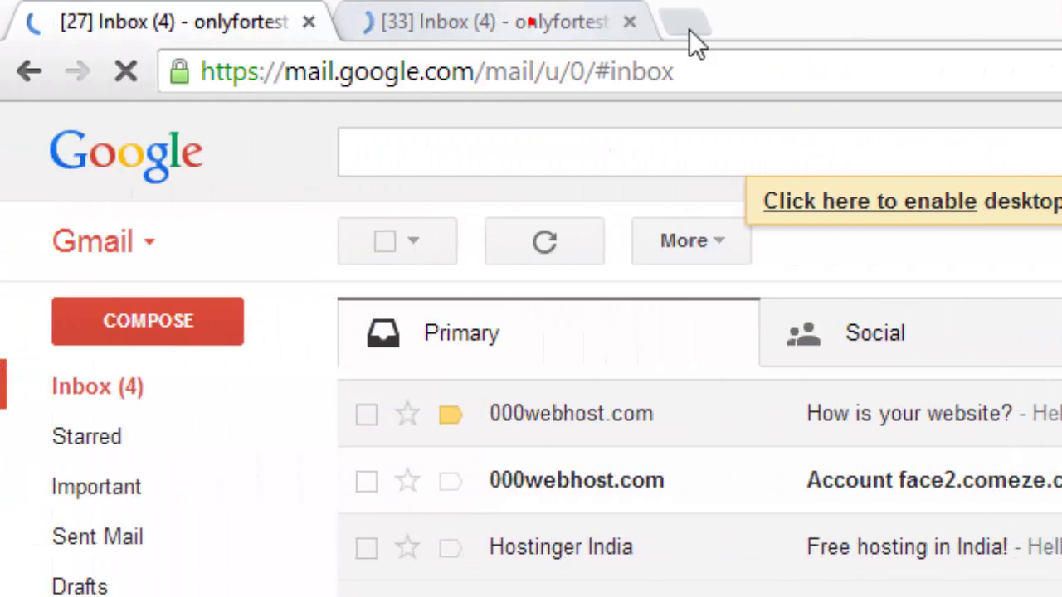
left_click(695, 27)
left_click(750, 67)
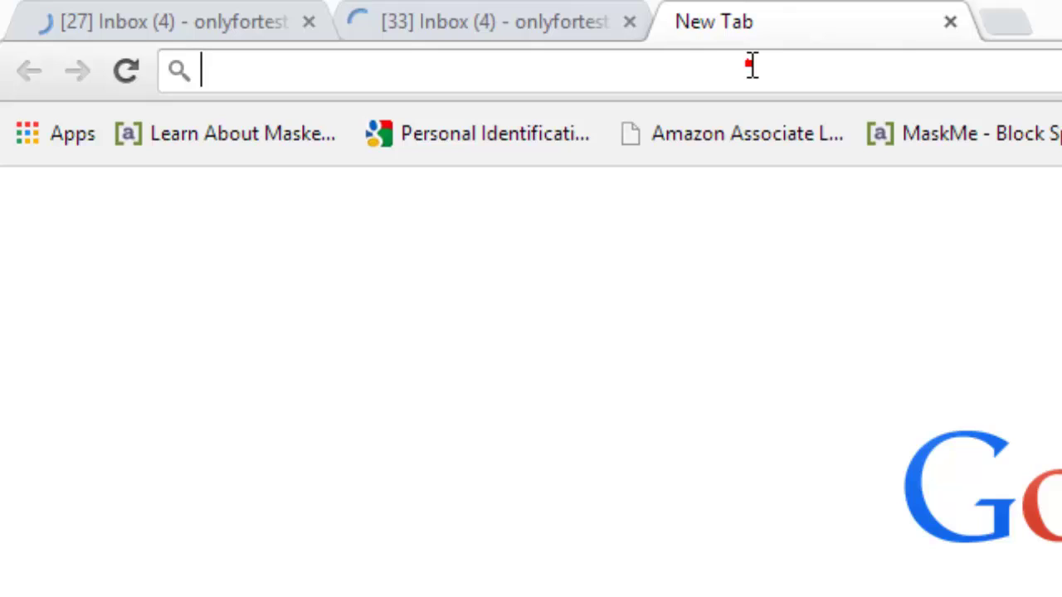
type("mail.yahoo.com")
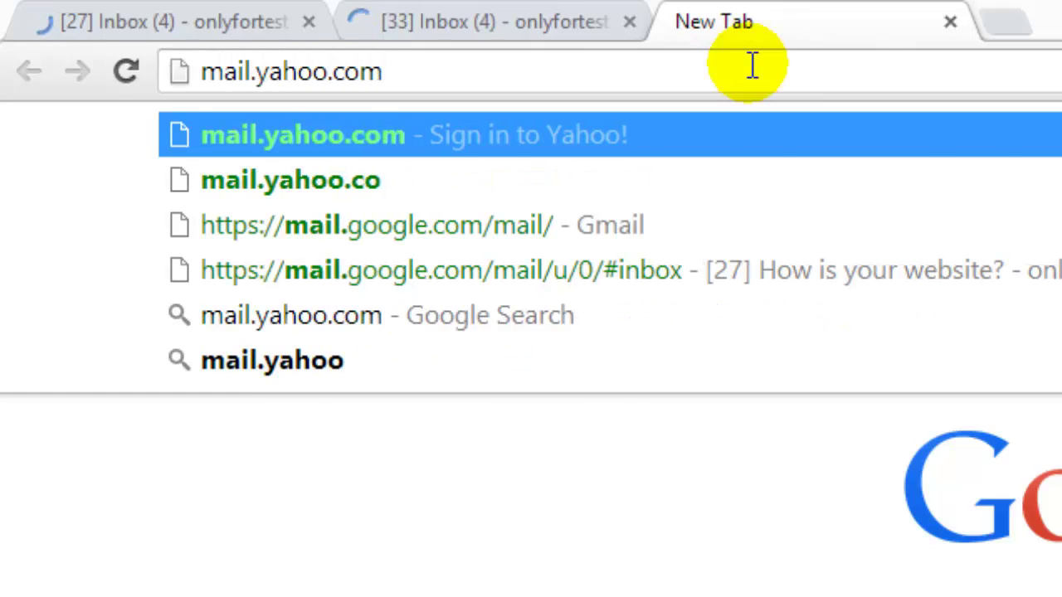
key("Return")
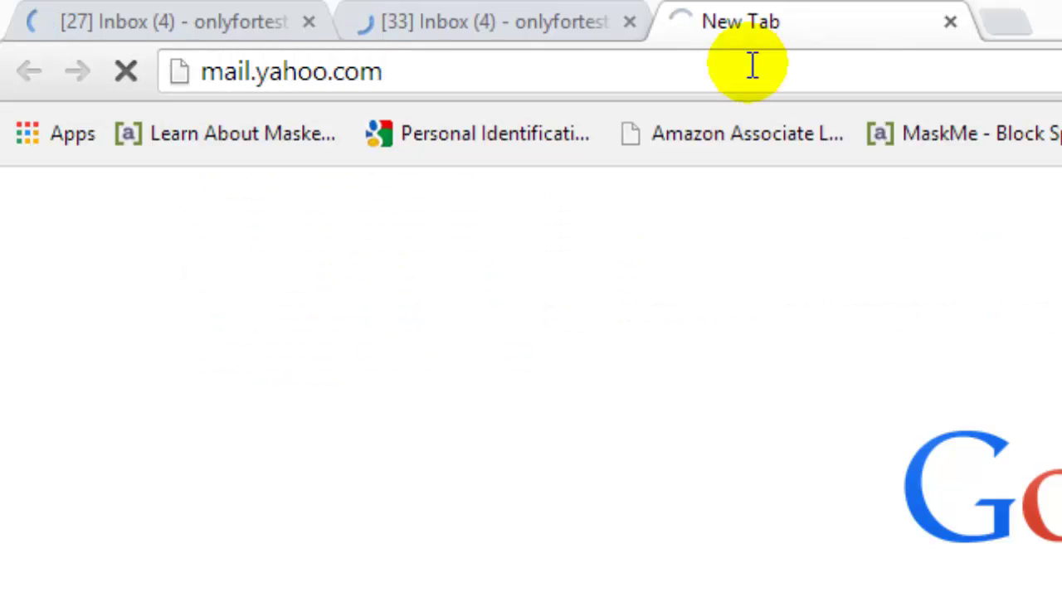
Enter the Yahoo account ID to sign in to Yahoo Mail
left_click(481, 214)
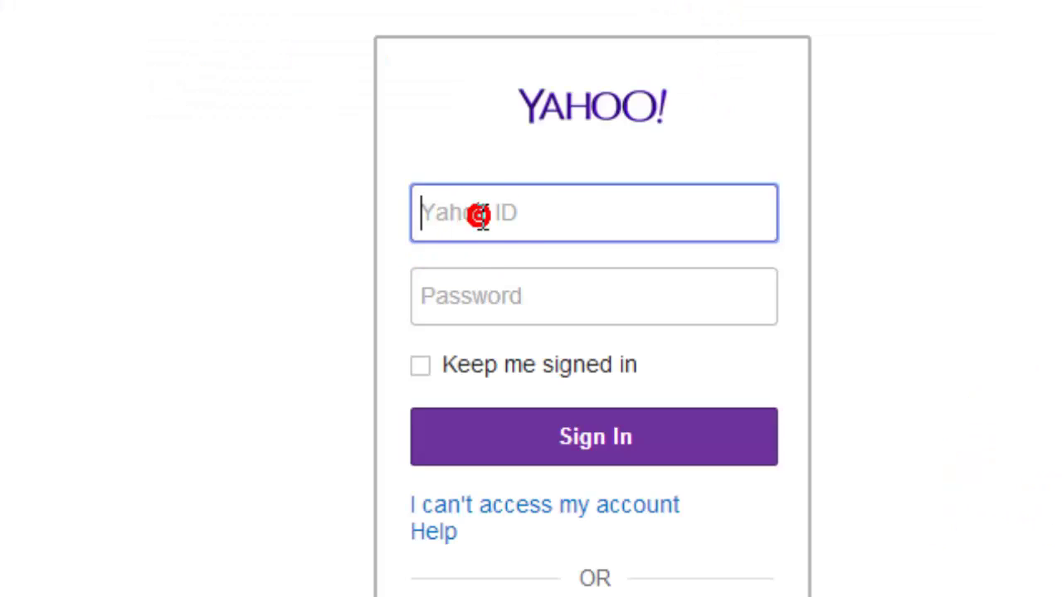
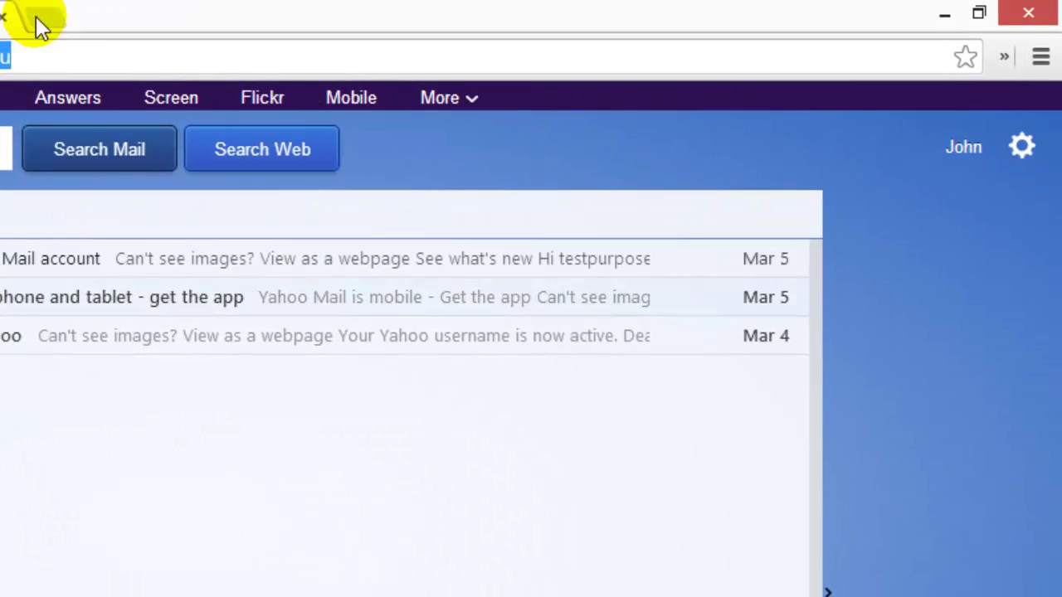
Start a new MultiLogin session and load Yahoo Mail in it
left_click(1004, 58)
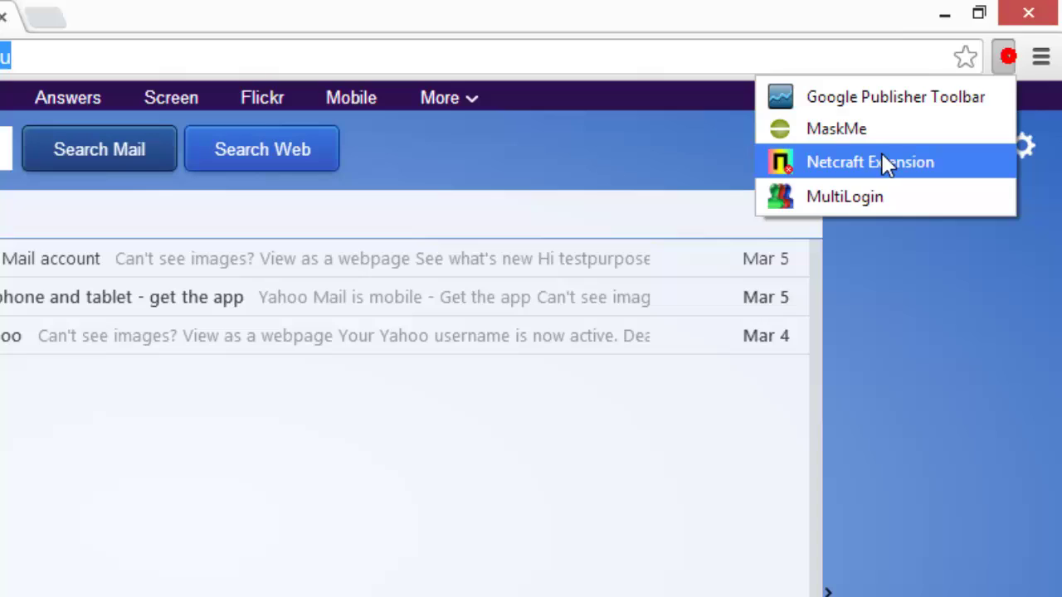
left_click(890, 203)
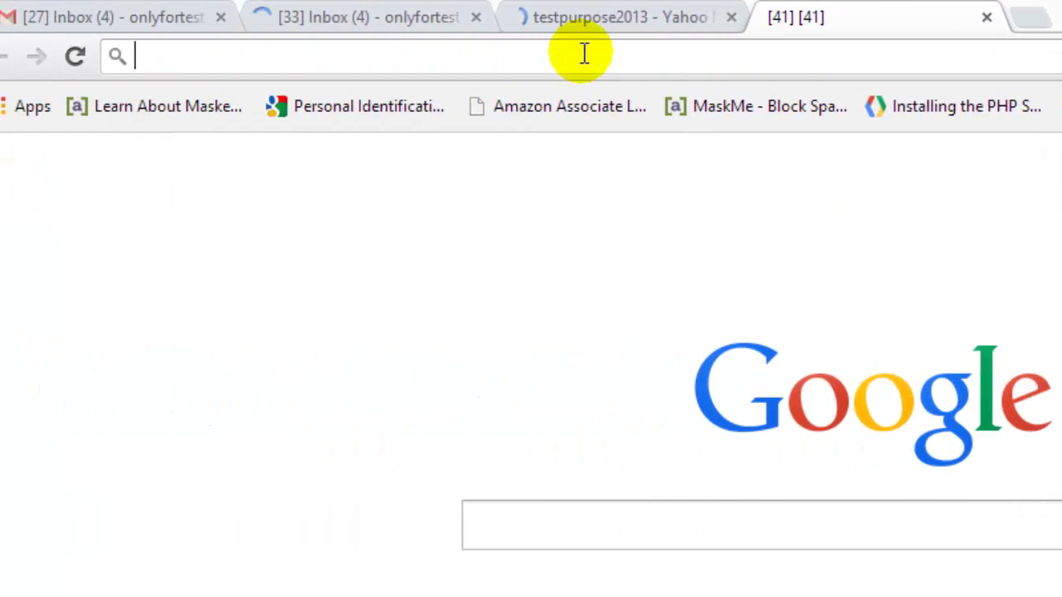
type("mail.")
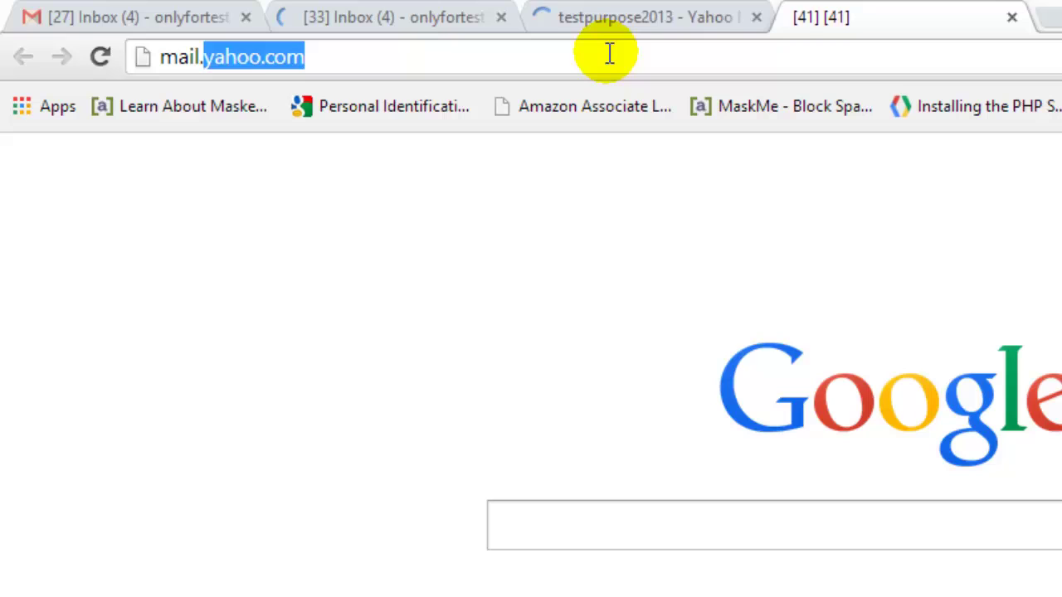
key("Return")
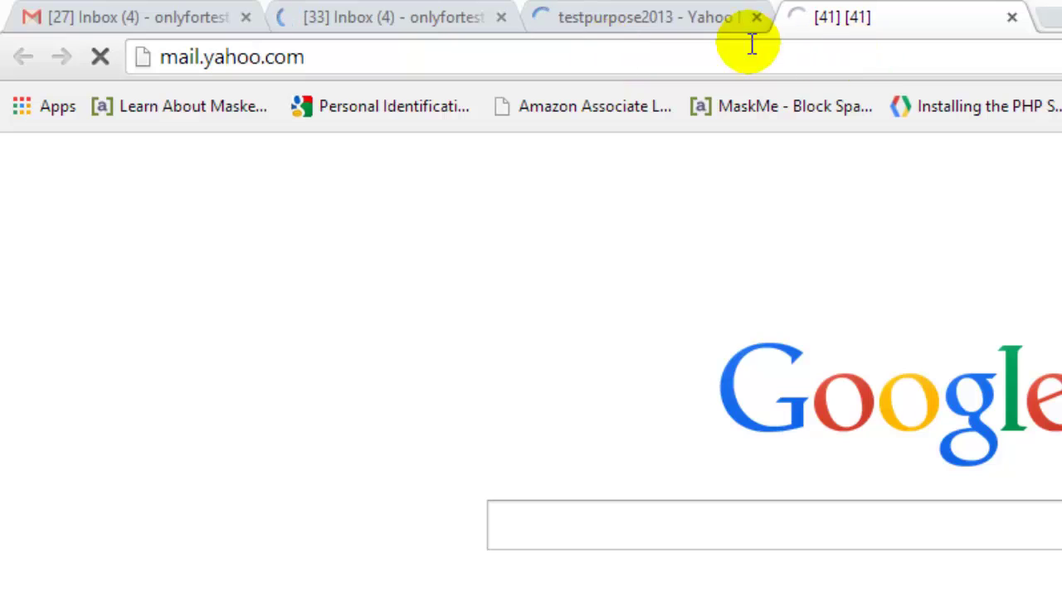
Switch between the two Yahoo tabs to compare both accounts' inboxes
left_click(628, 11)
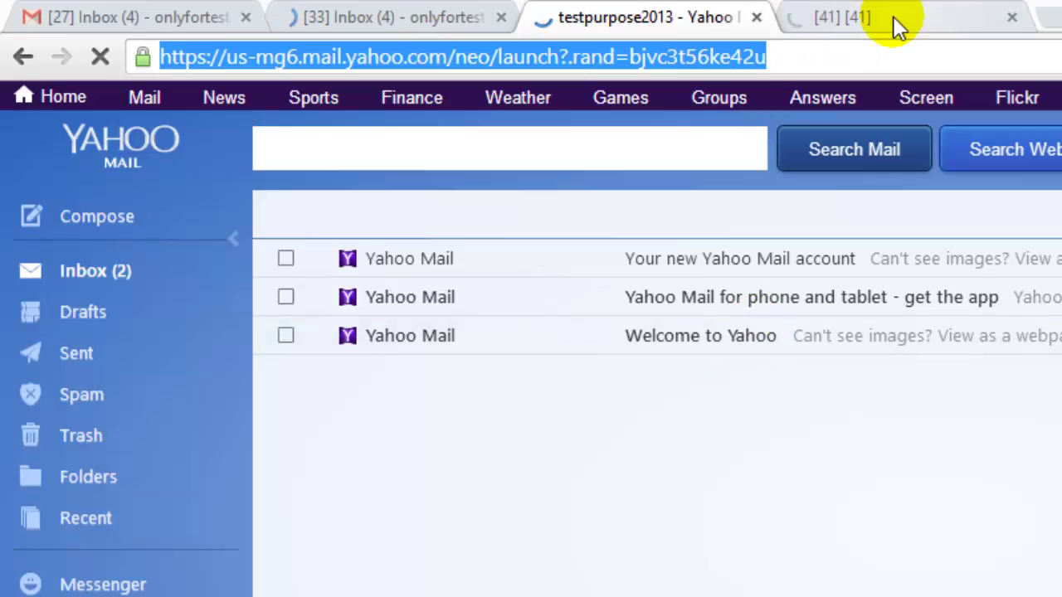
left_click(803, 18)
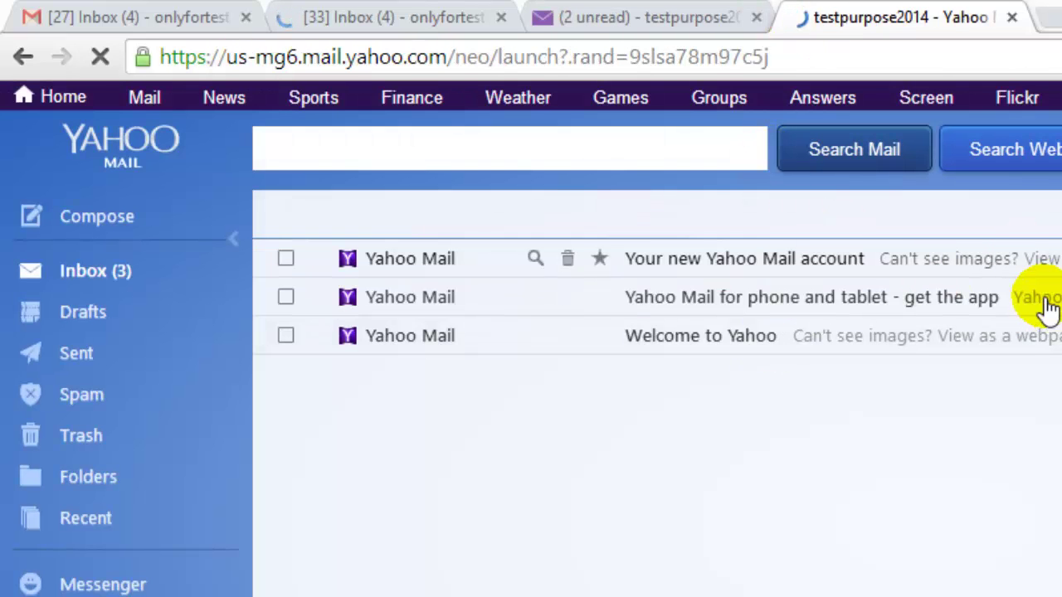
left_click(655, 11)
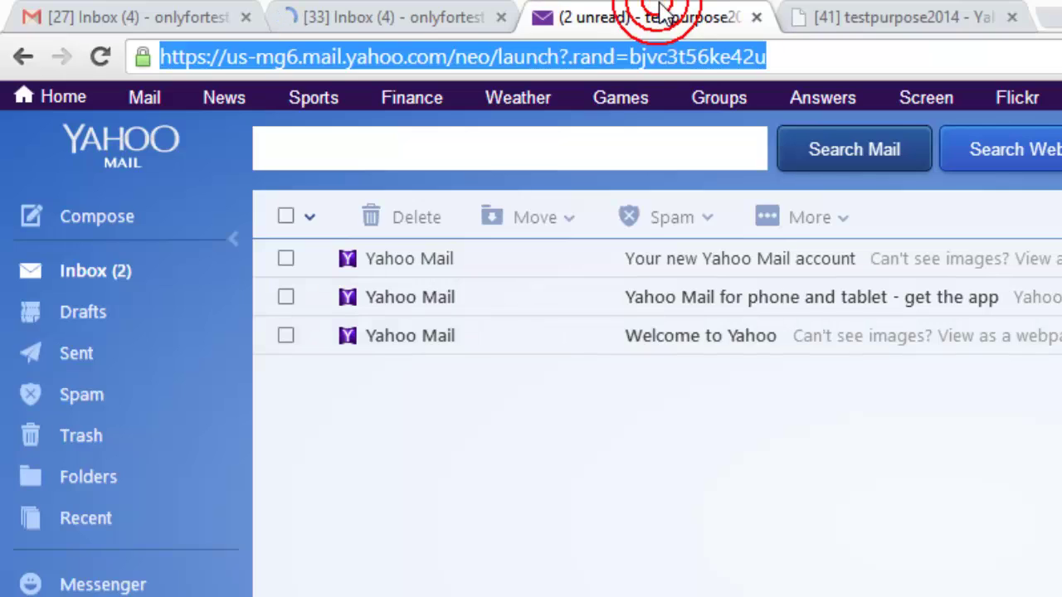
left_click(896, 22)
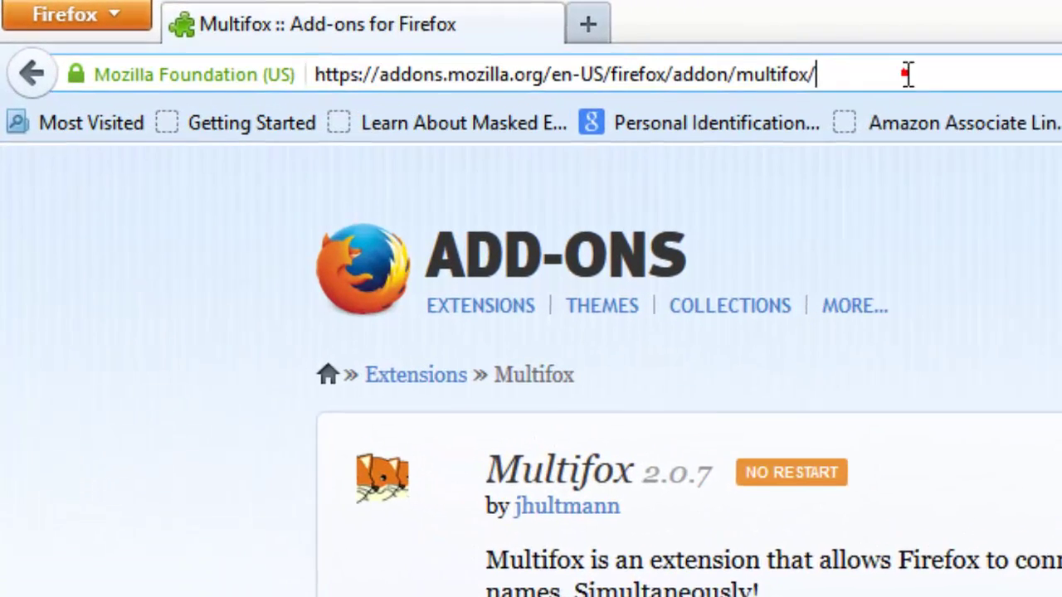
Install Multifox from its add-on page and dismiss the success notice
left_click_drag(604, 49, 203, 53)
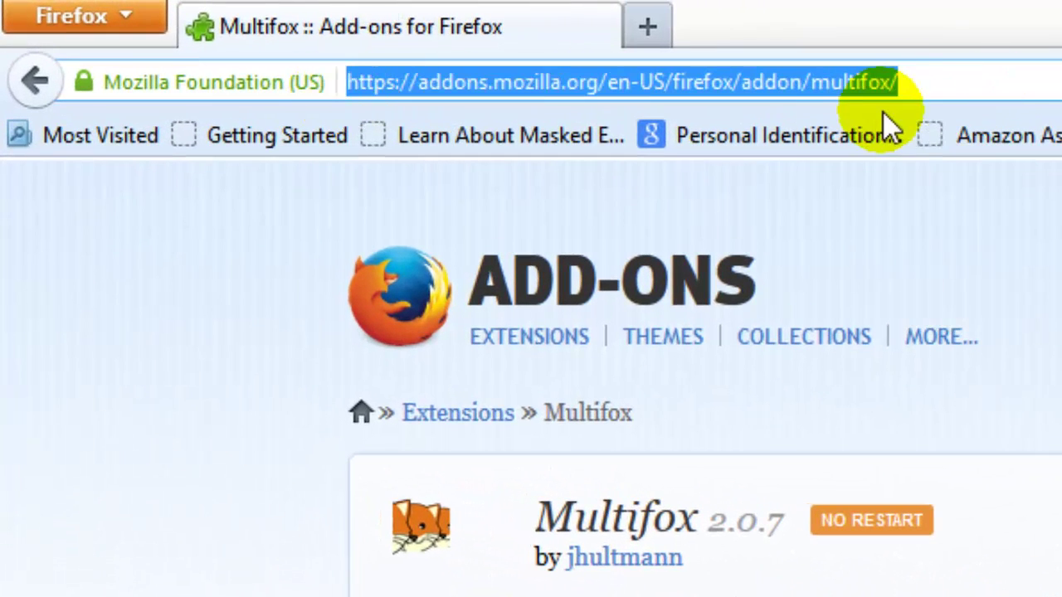
double_click(842, 83)
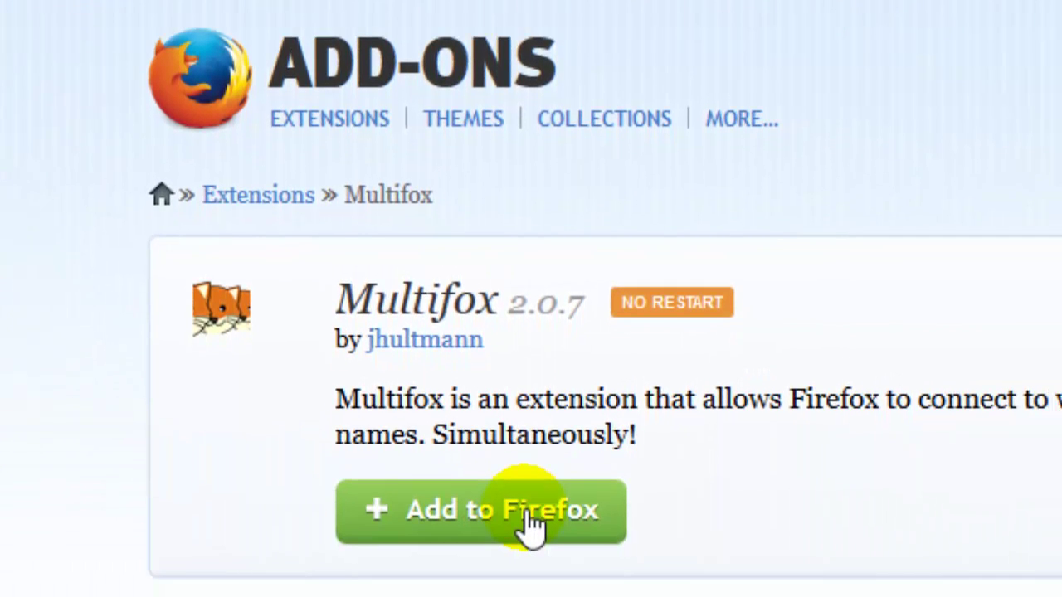
left_click(527, 522)
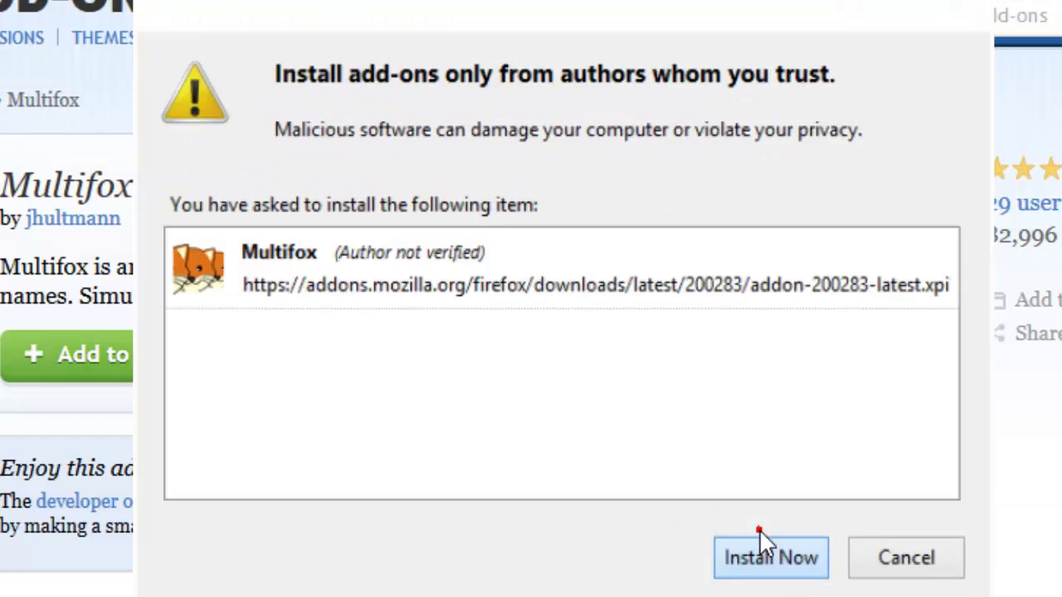
left_click(762, 553)
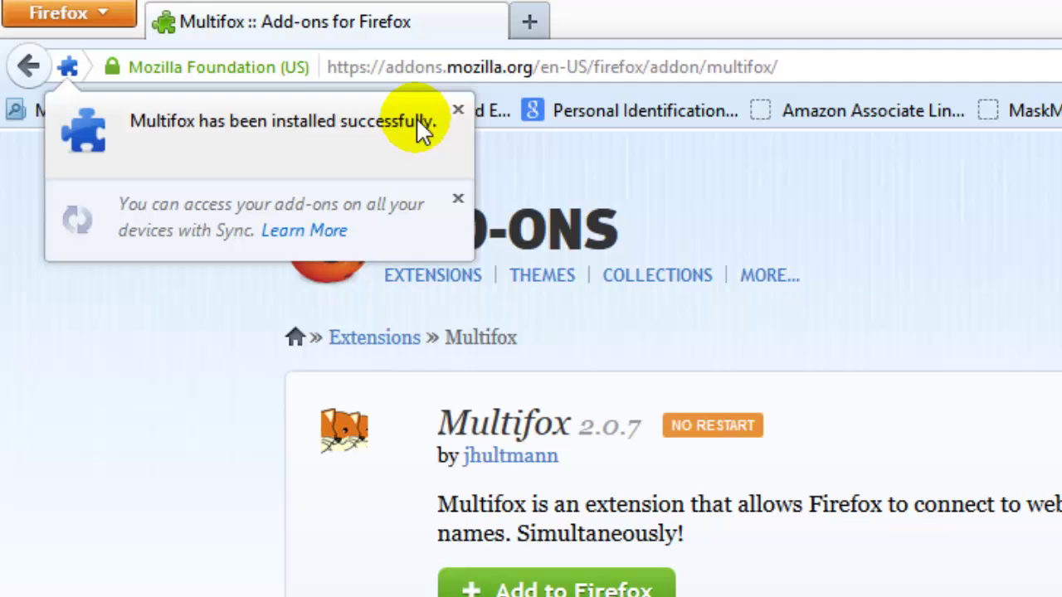
left_click(455, 110)
Open a new Multifox profile window via the toolbar button's New option
left_click(549, 108)
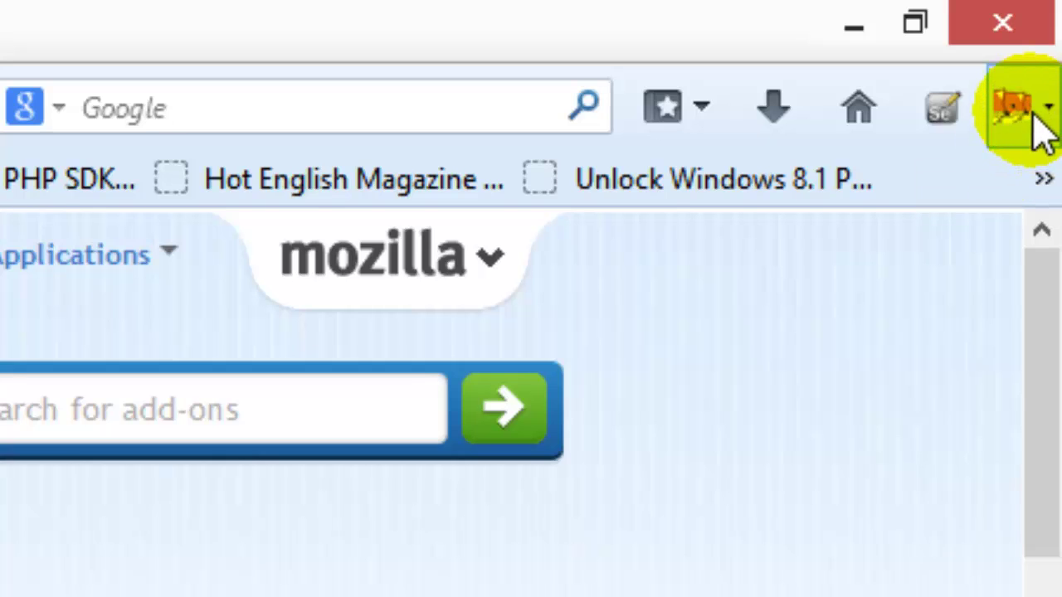
left_click(1040, 137)
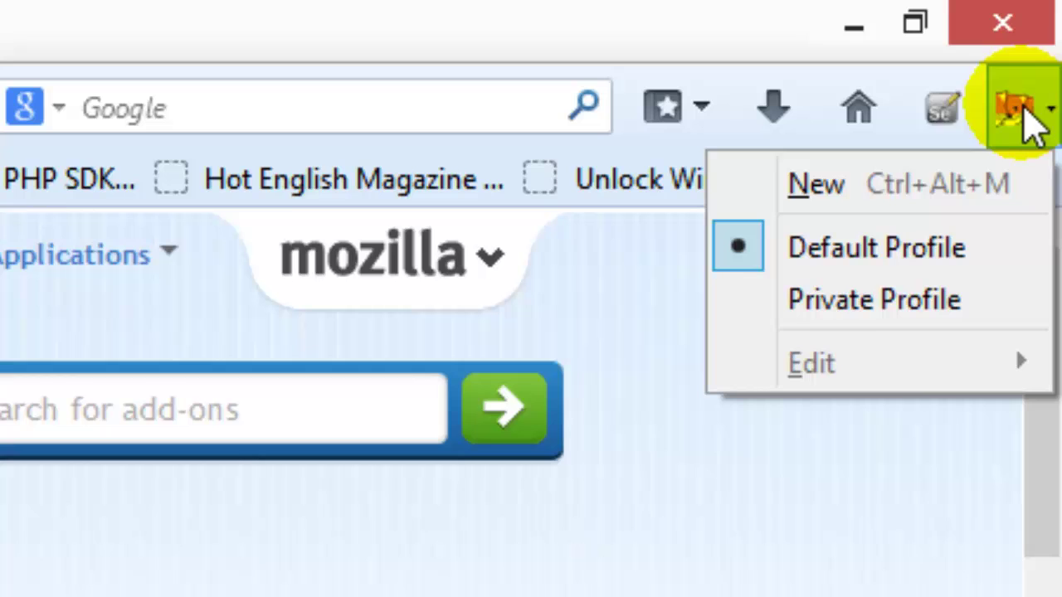
left_click(945, 184)
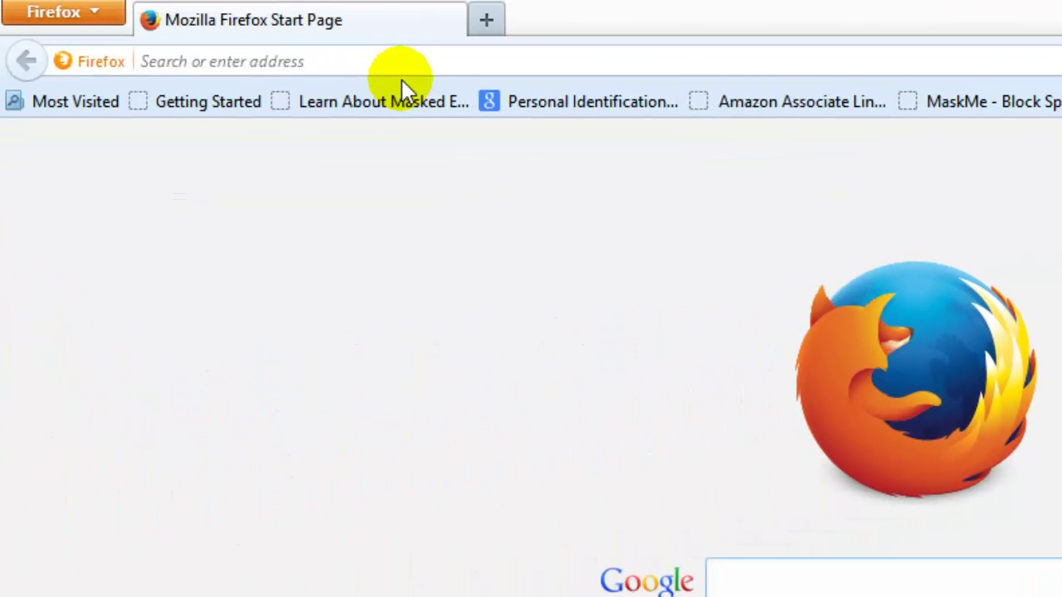
left_click(375, 65)
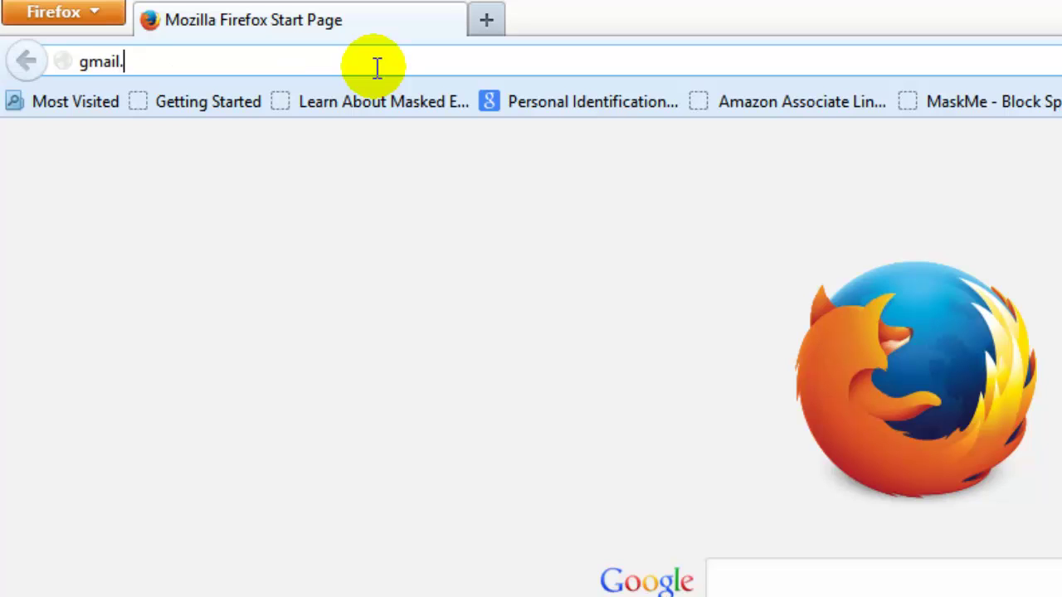
Load the Gmail sign-in page at gmail.com in the new Multifox Firefox window
type("gmail.com")
key("Return")
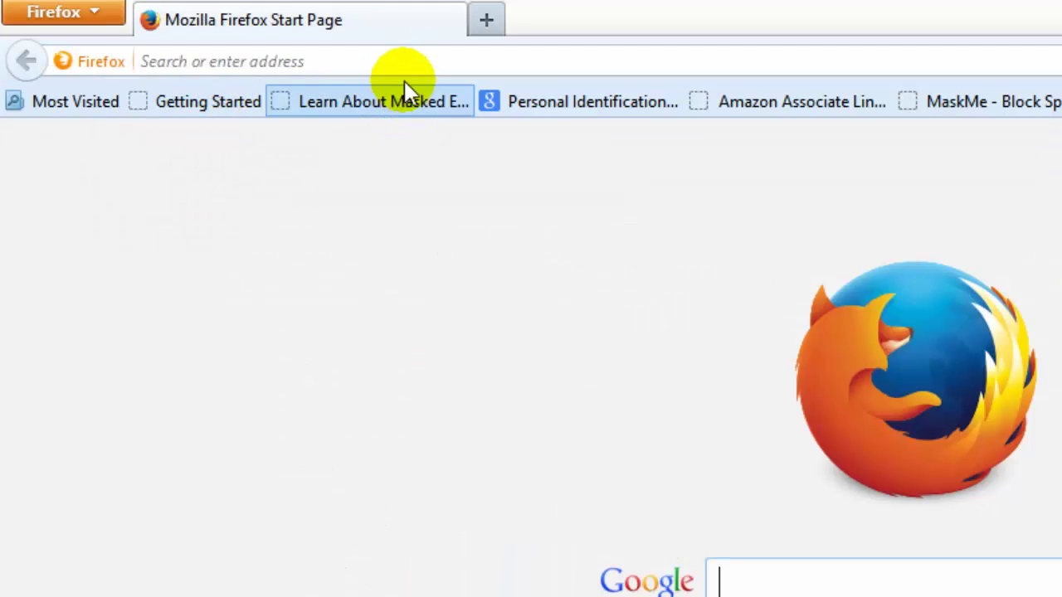
left_click(403, 66)
type("gmail.com/")
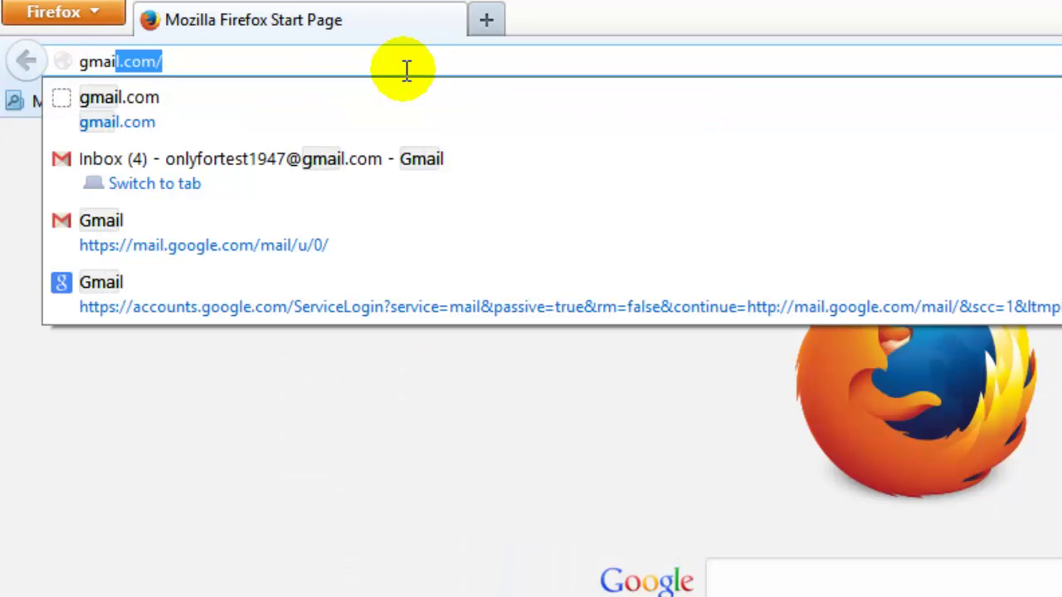
key("Return")
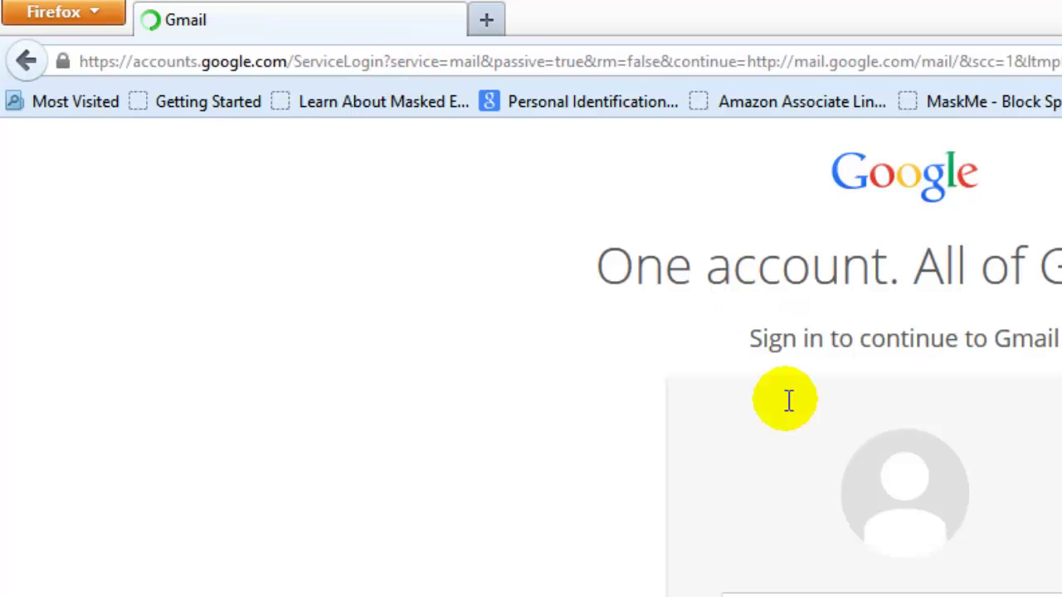
Fill in a different Gmail account's e-mail address and password to sign in
left_click(534, 580)
key("Tab")
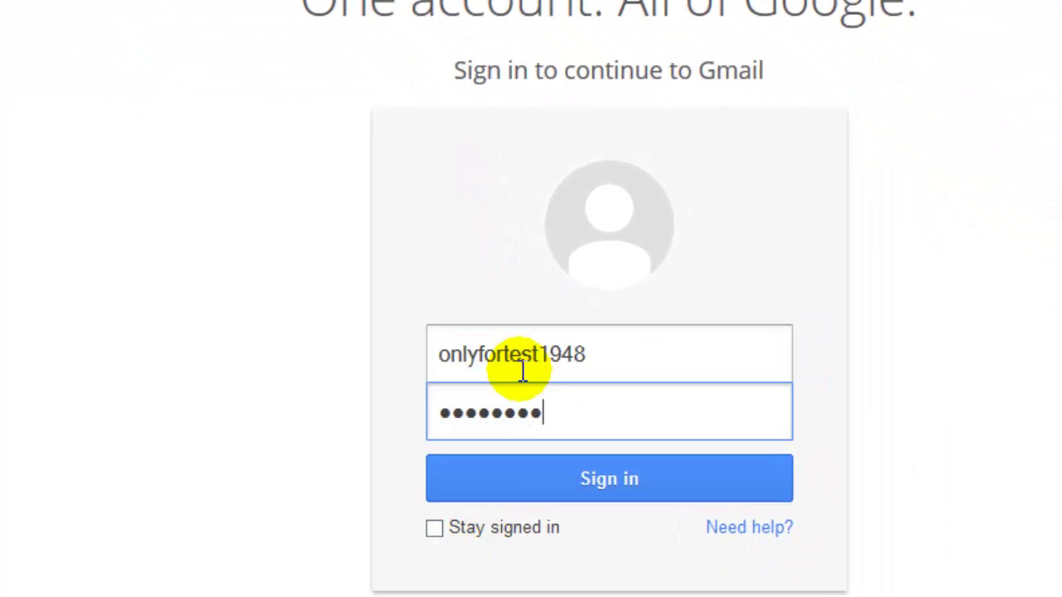